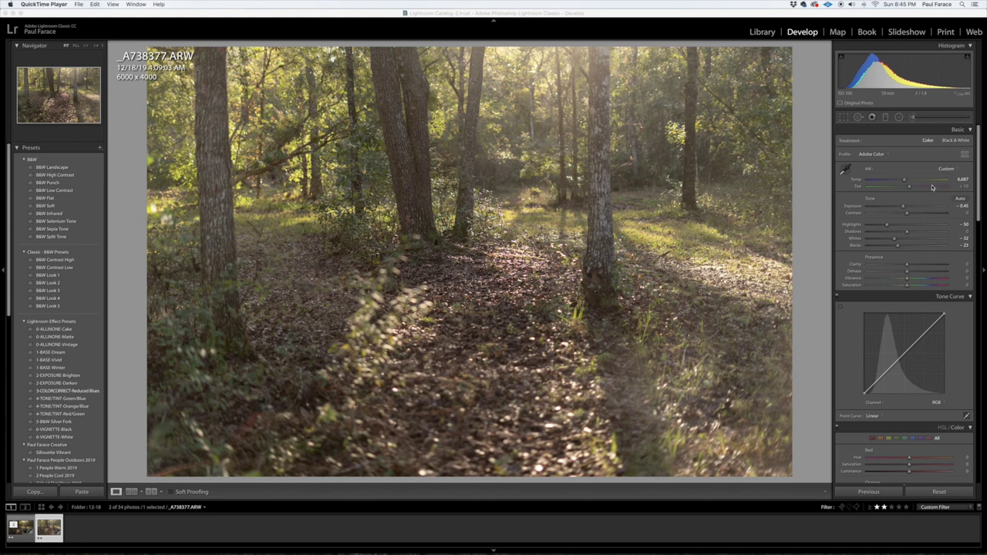
Warm the forest photo's white balance temperature to 7,402 in Lightroom
drag(907, 182, 911, 182)
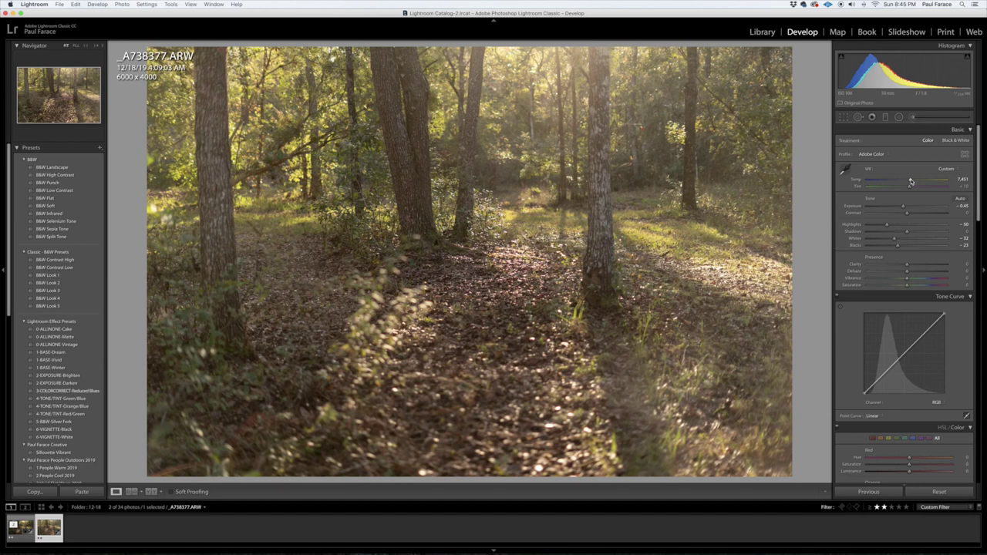
drag(911, 181, 910, 182)
scroll(926, 242, down, 2)
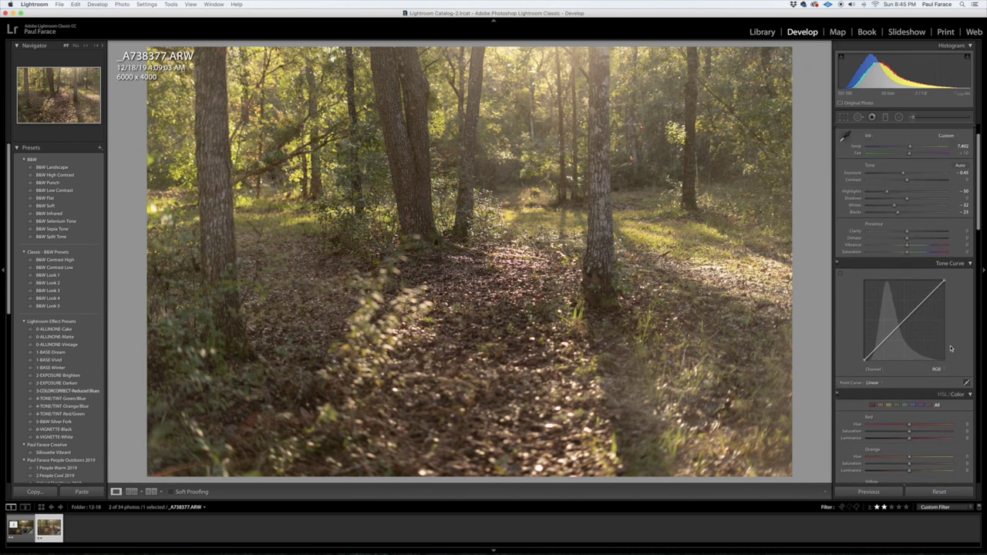
scroll(927, 243, up, 2)
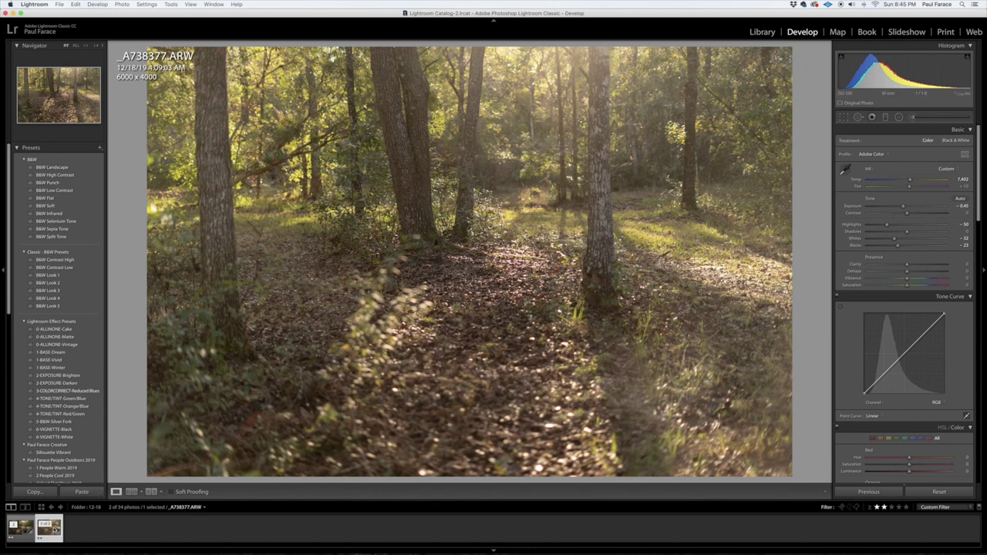
Send the photo _A738377.ARW from the filmstrip to Photoshop CC 2018 for editing
right_click(51, 528)
mouse_move(80, 382)
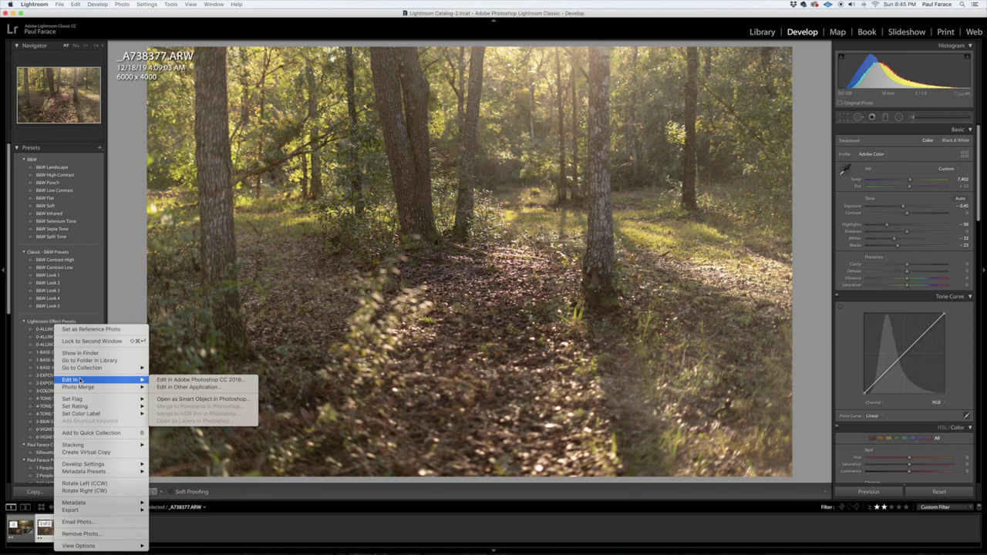
click(186, 380)
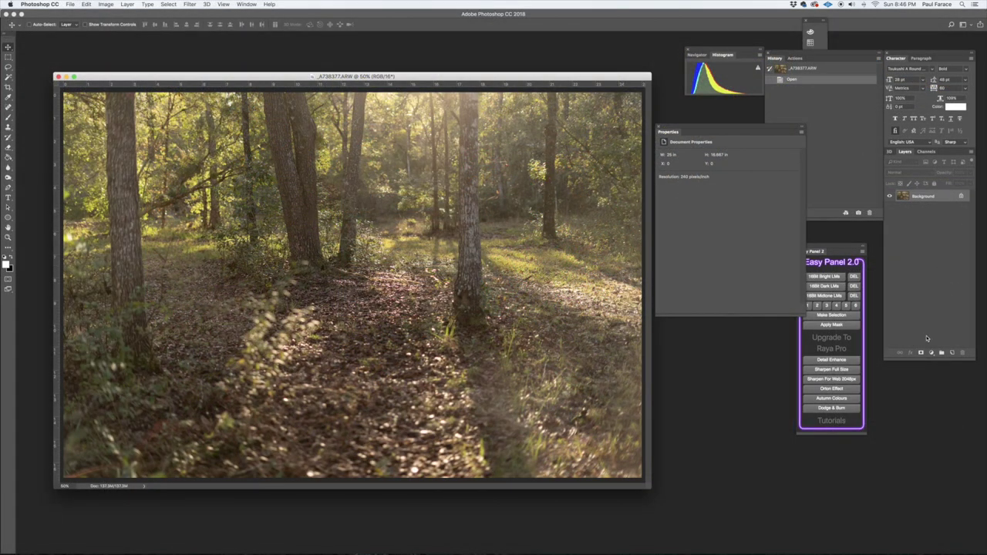
Add a Curves 1 layer pulling the RGB midtones down, then select the Background layer
click(931, 353)
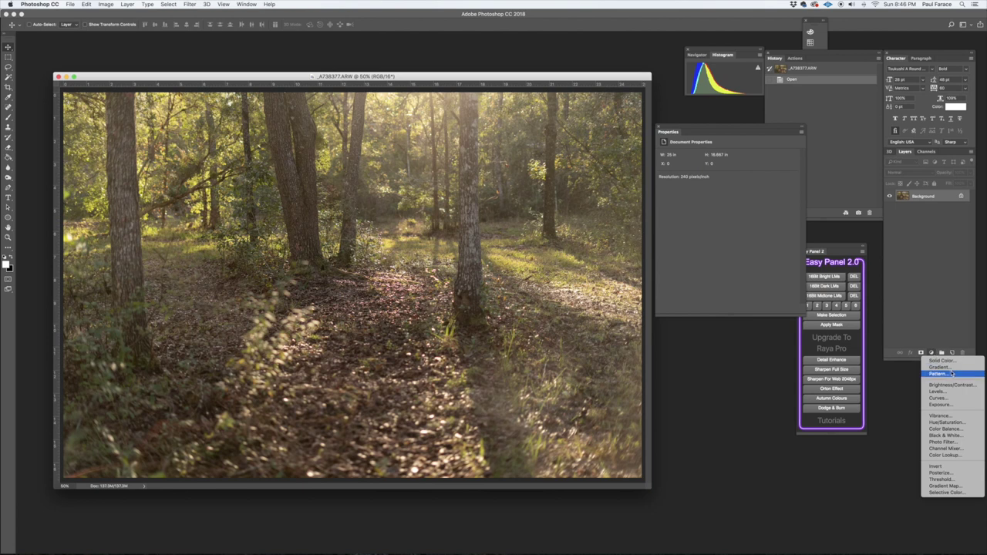
key(Escape)
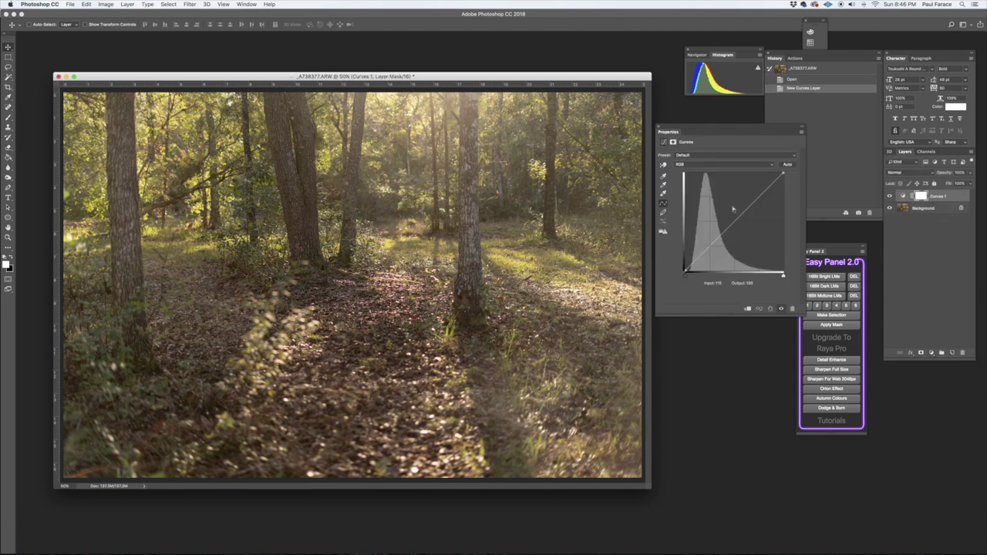
drag(733, 223, 733, 229)
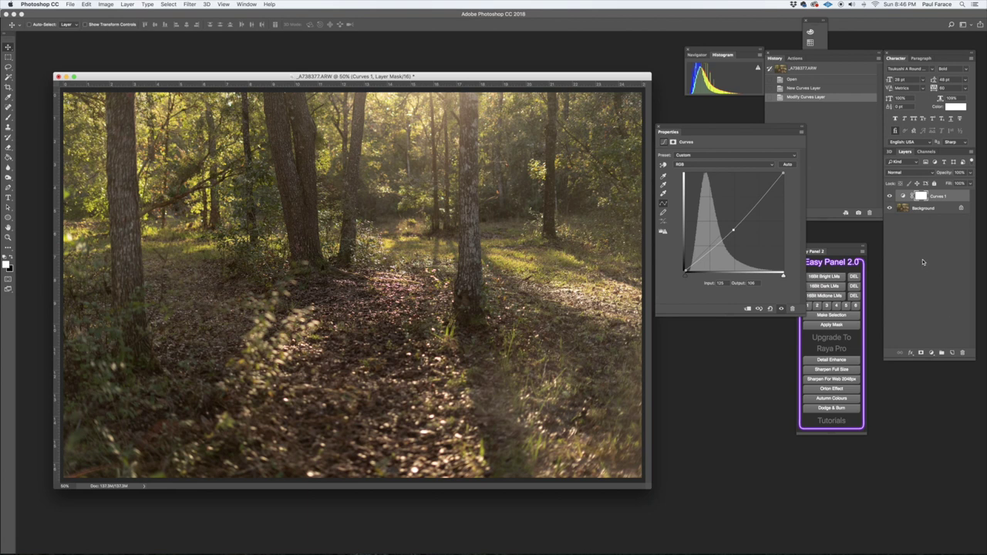
click(934, 209)
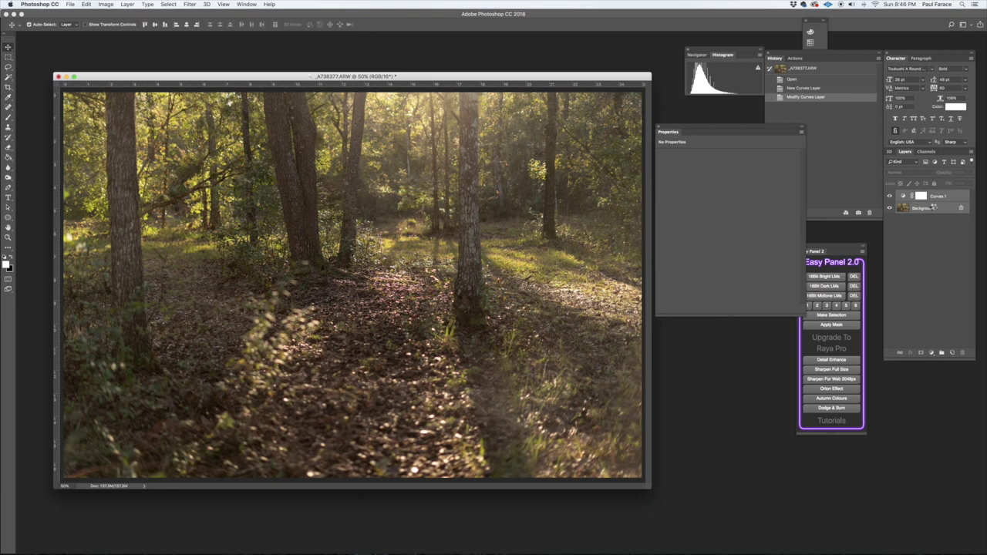
Stamp all visible layers into a new layer and give it a 24-pixel Gaussian Blur
key(super+alt+shift+e)
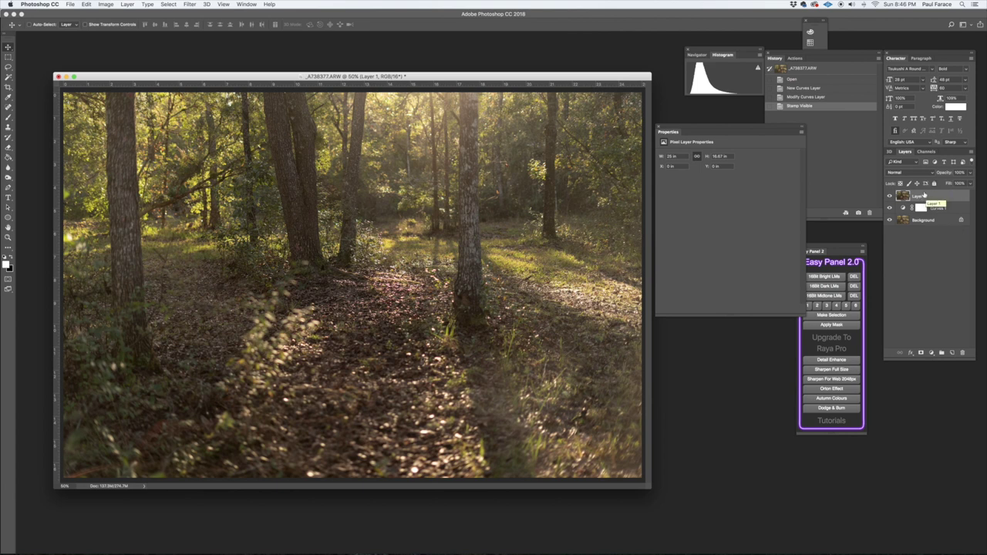
click(192, 3)
mouse_move(224, 94)
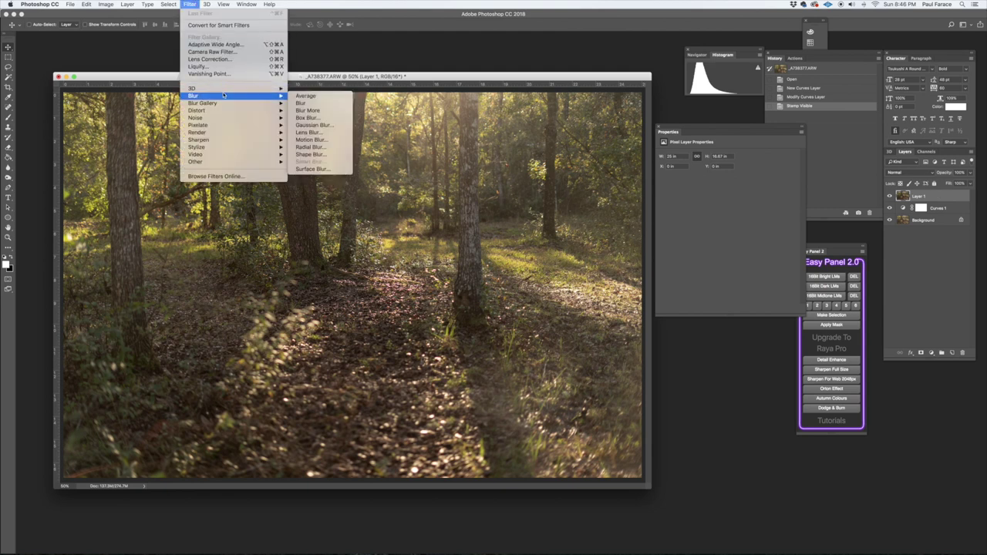
click(312, 125)
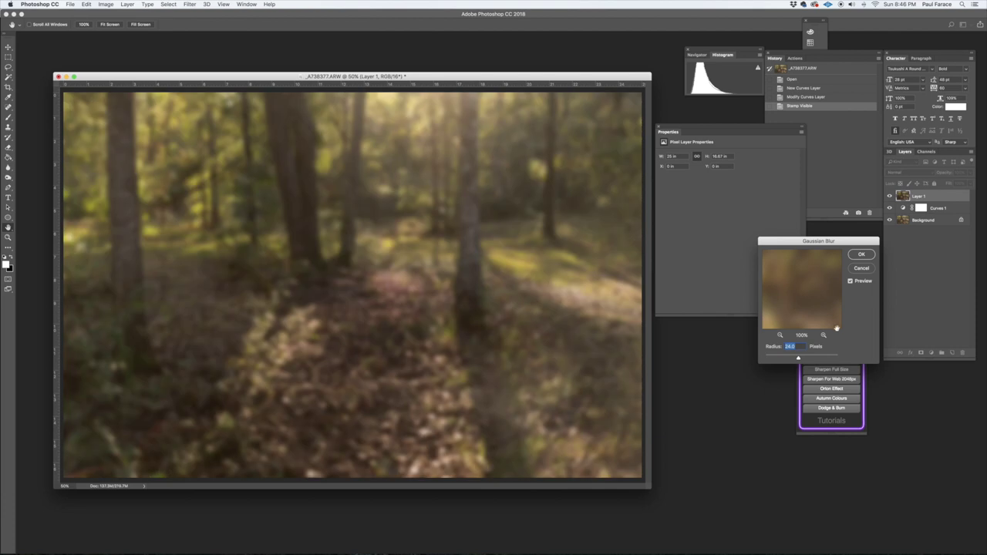
click(866, 253)
Set the blurred Layer 1 to Soft Light blend mode at about 49% opacity
click(914, 172)
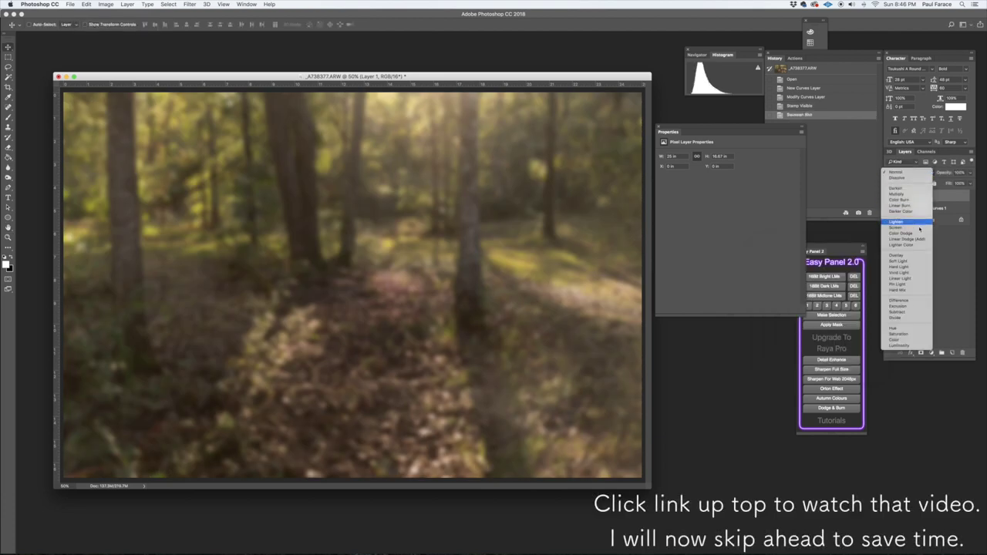
click(922, 261)
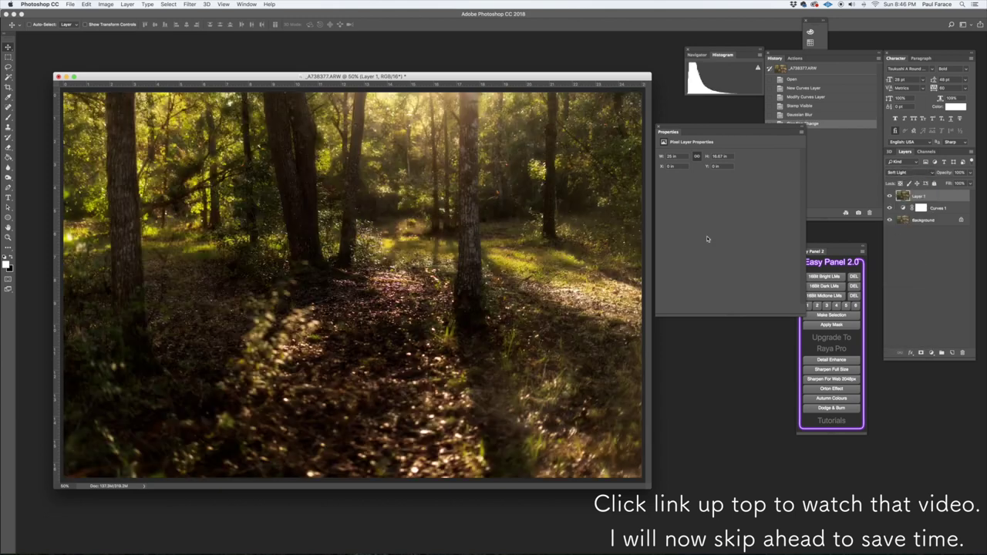
click(971, 173)
drag(970, 183, 952, 183)
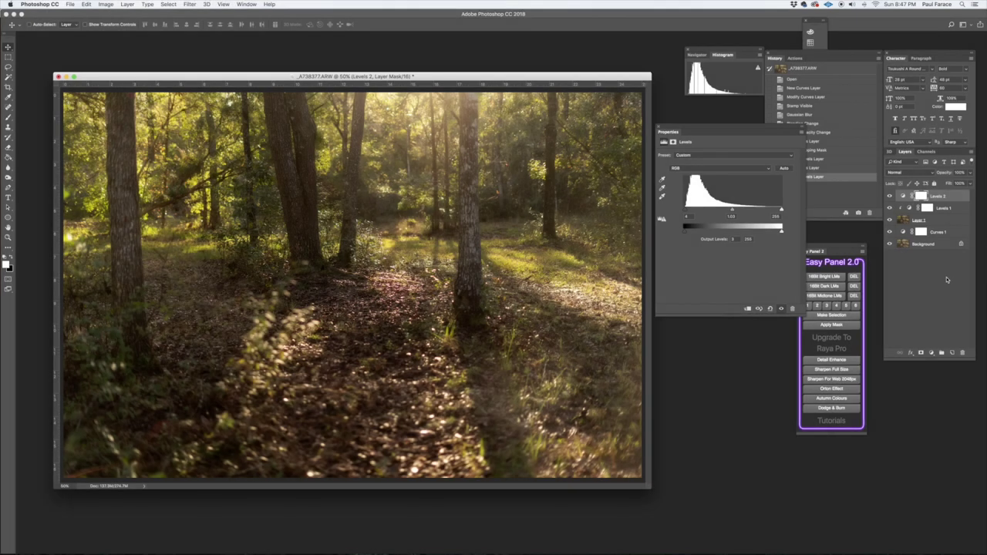
Add a radial Gradient Fill layer and select its starting colour stop in the Gradient Editor
click(932, 353)
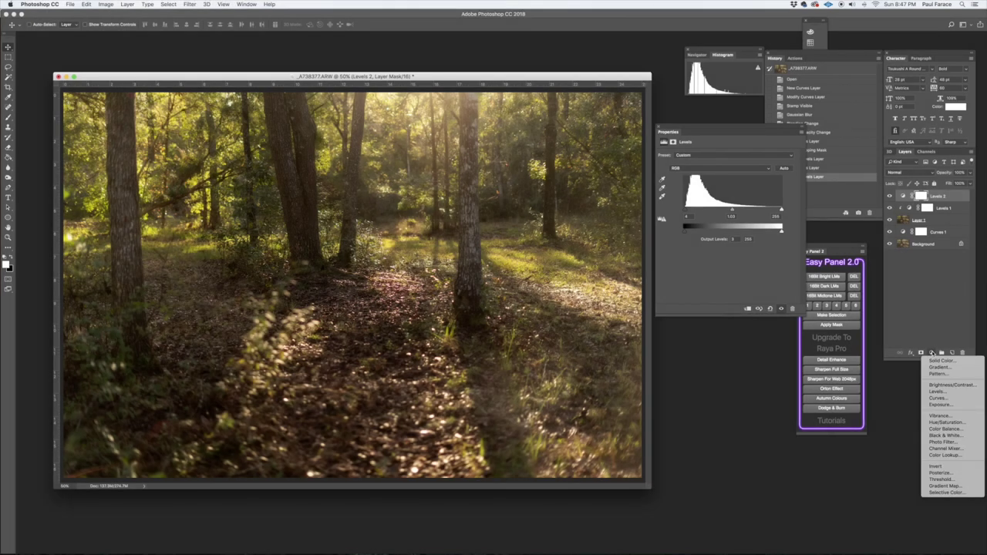
click(939, 368)
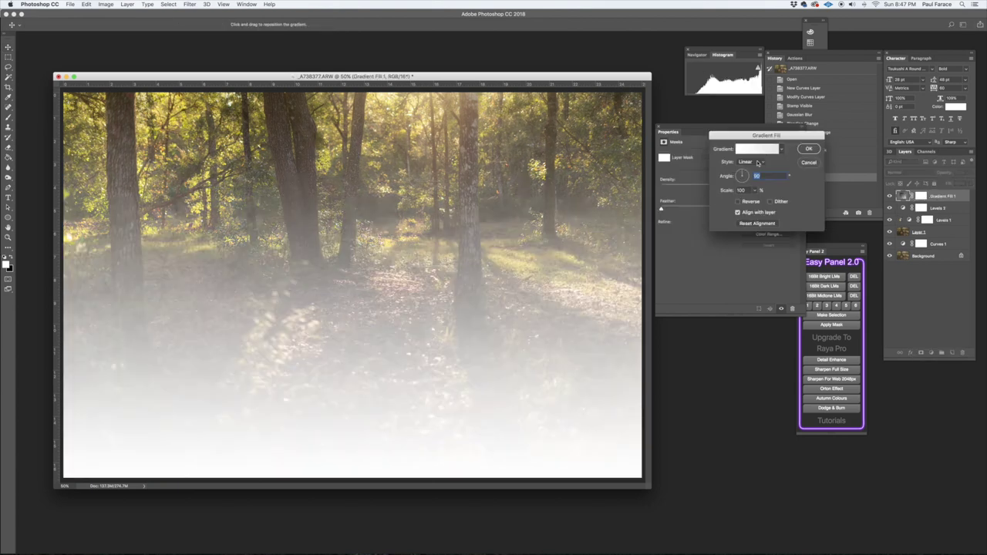
click(758, 162)
click(755, 168)
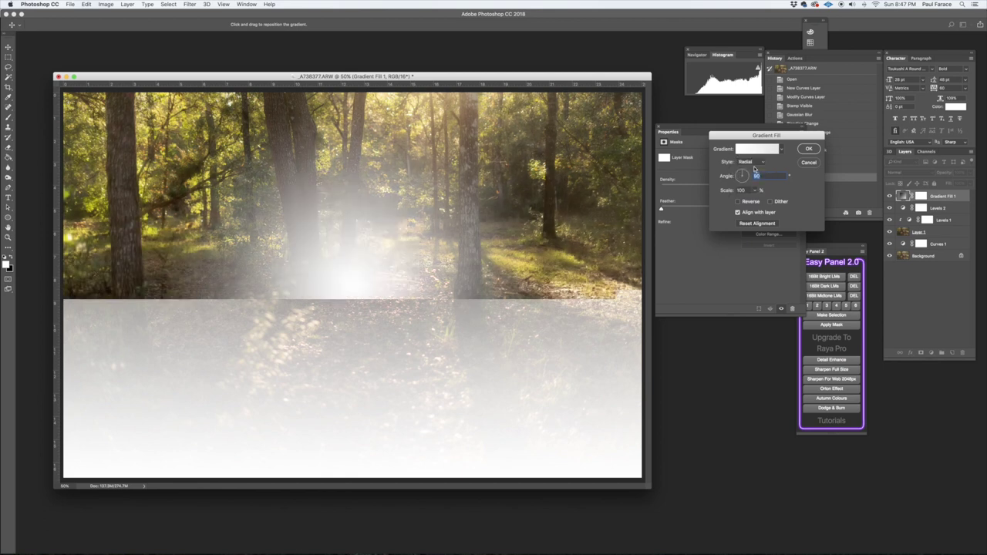
click(758, 150)
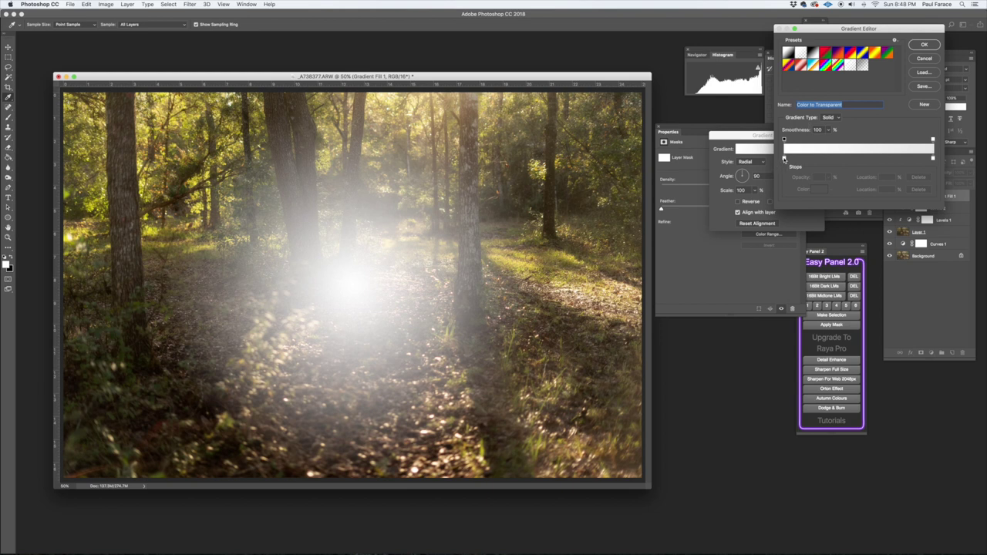
click(784, 158)
Set the gradient's starting colour stop to a warm yellow-orange
click(816, 190)
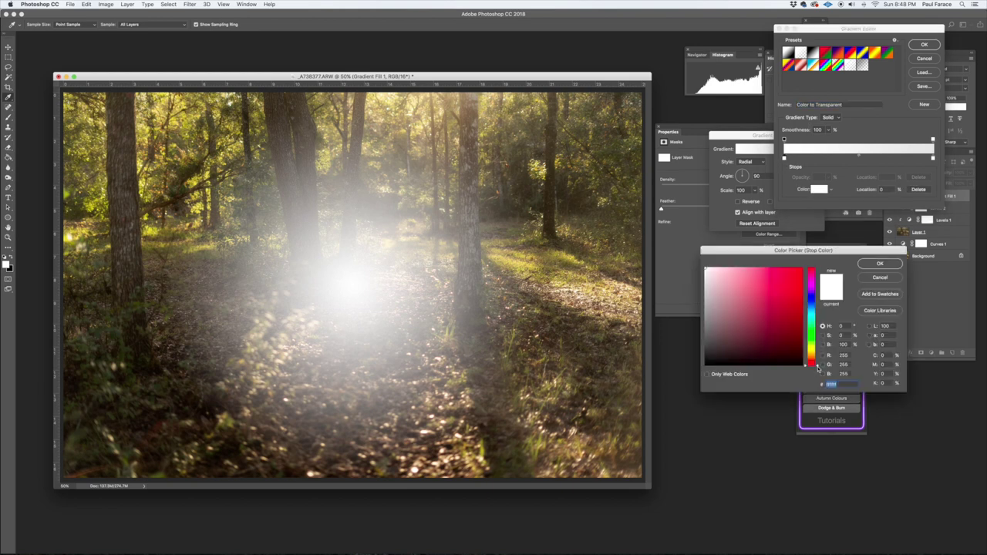
click(811, 358)
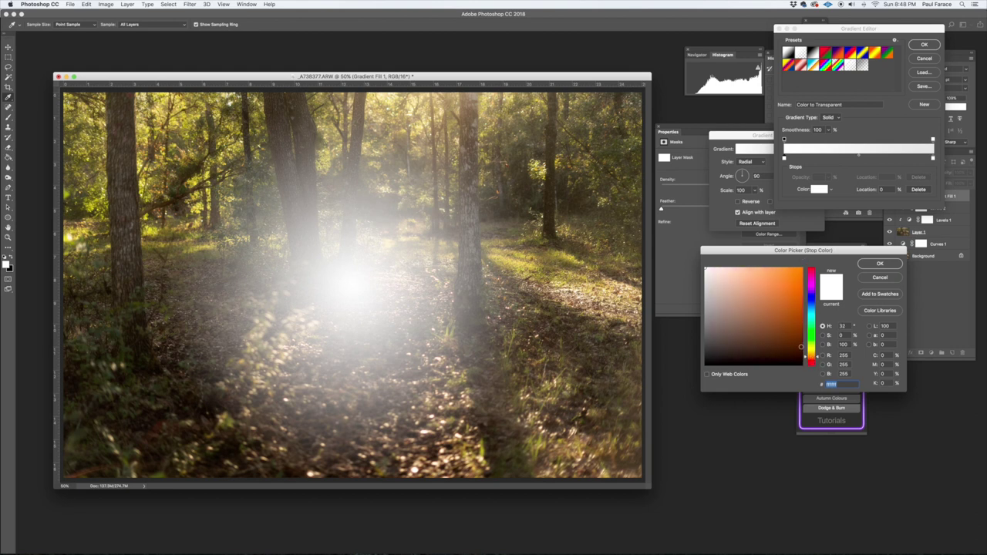
drag(801, 347, 796, 327)
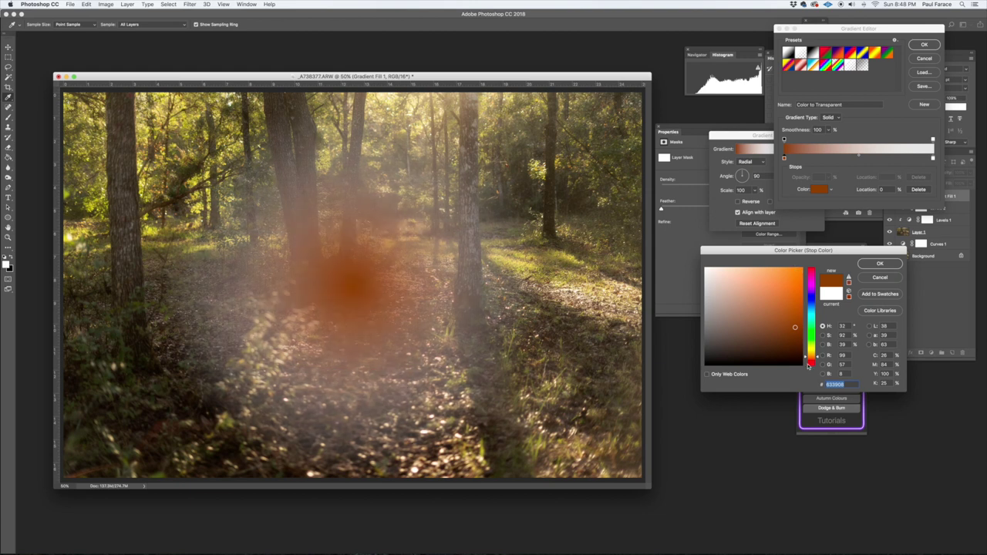
click(807, 262)
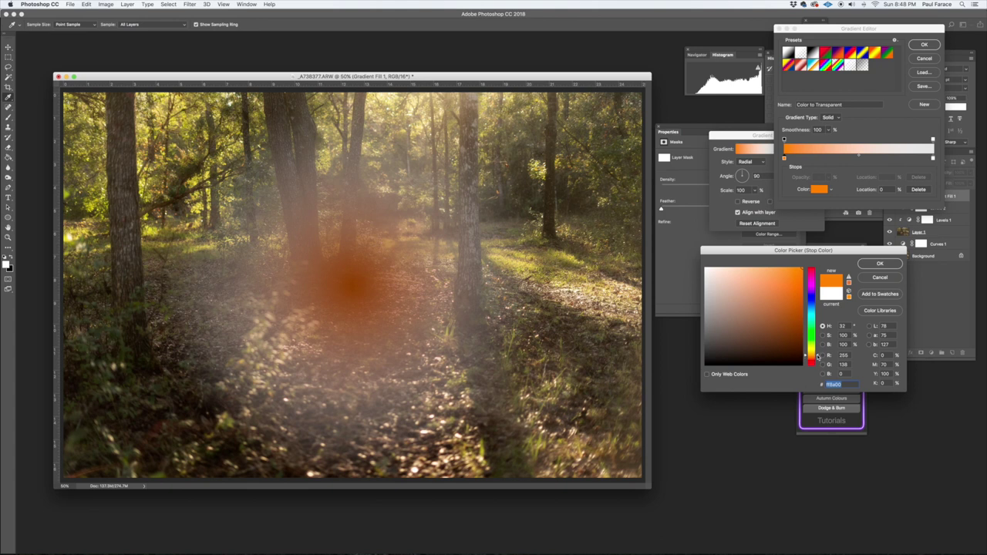
drag(818, 357, 818, 356)
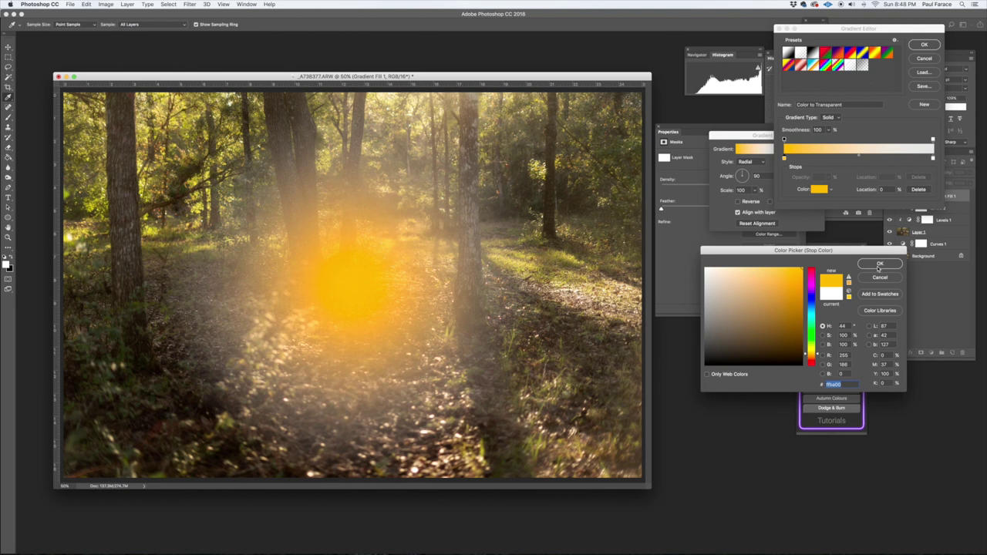
click(880, 266)
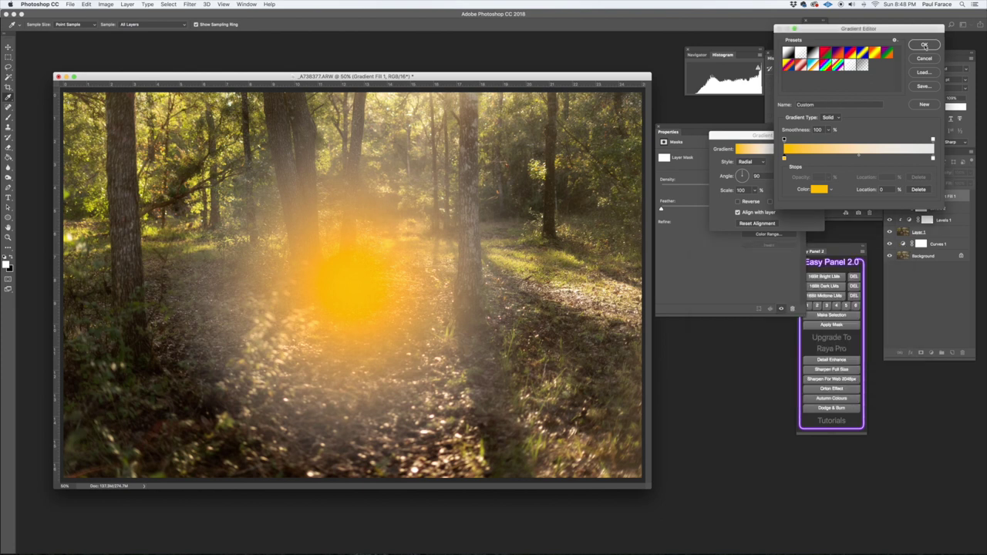
Accept the edited gradient and commit the fill at 144% scale
click(924, 45)
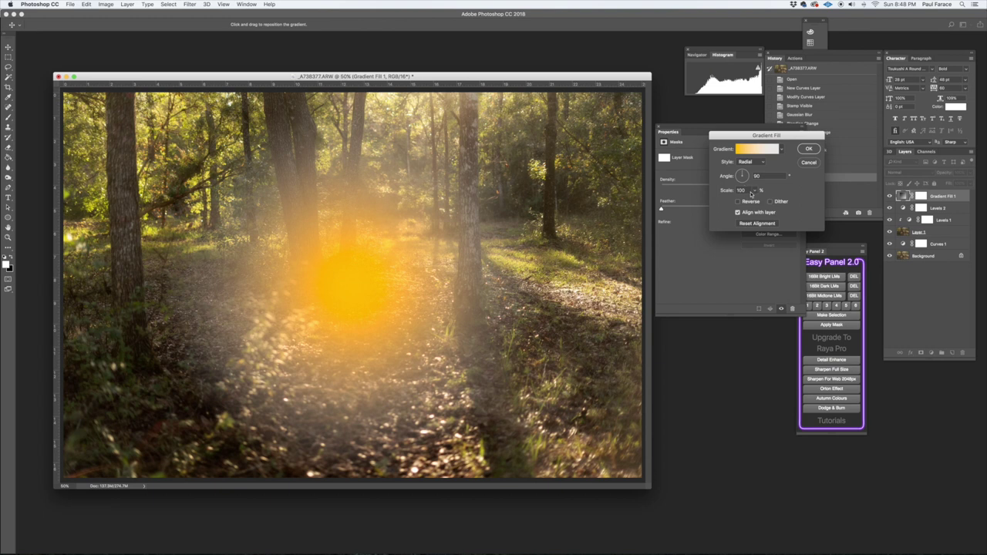
drag(754, 201, 756, 201)
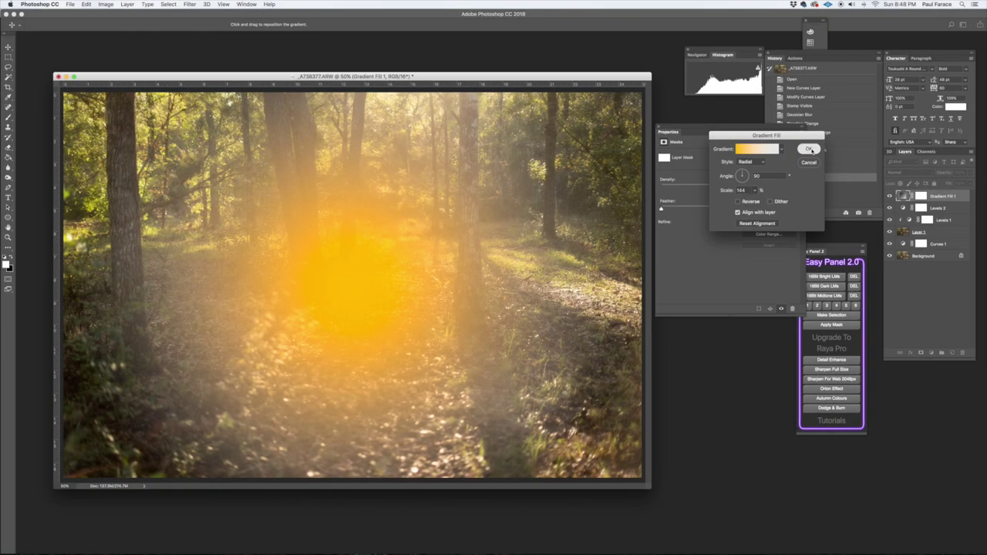
click(808, 149)
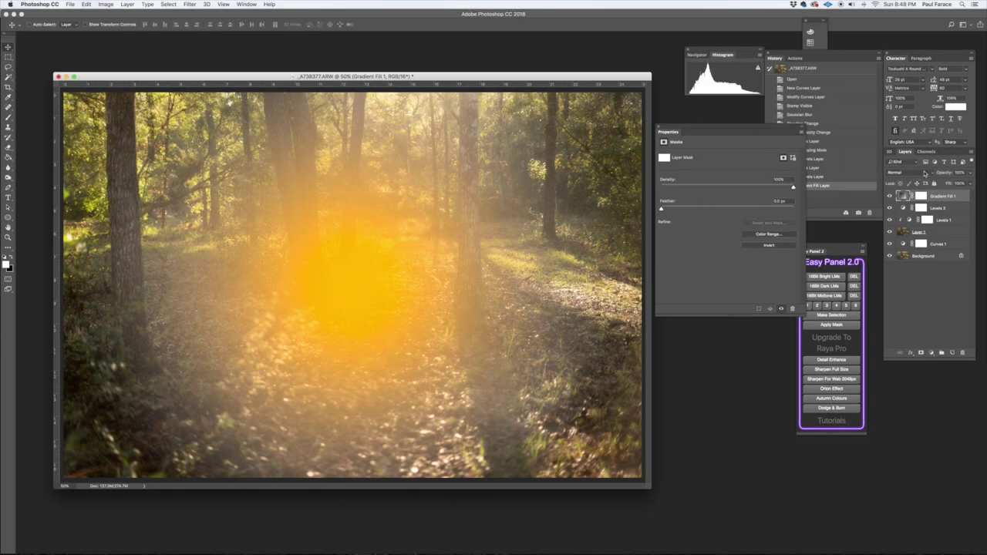
Blend Gradient Fill 1 in Soft Light, move the glow into the top-centre treetops, and lower its opacity
click(925, 174)
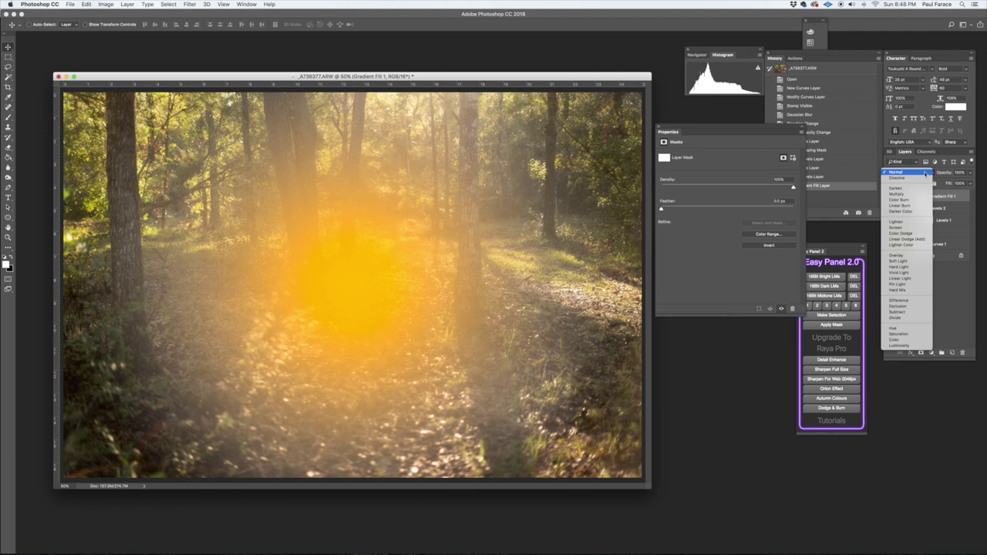
click(910, 262)
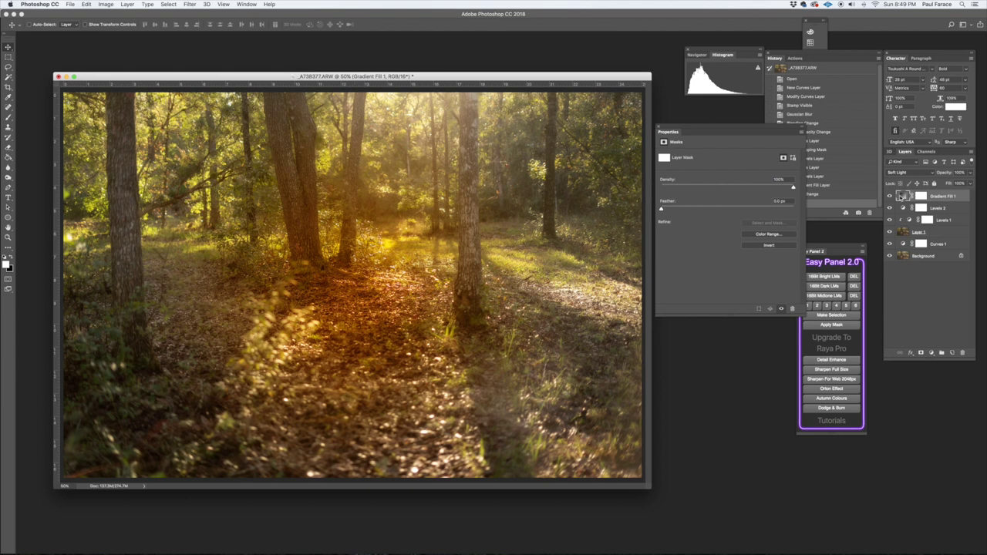
double_click(900, 196)
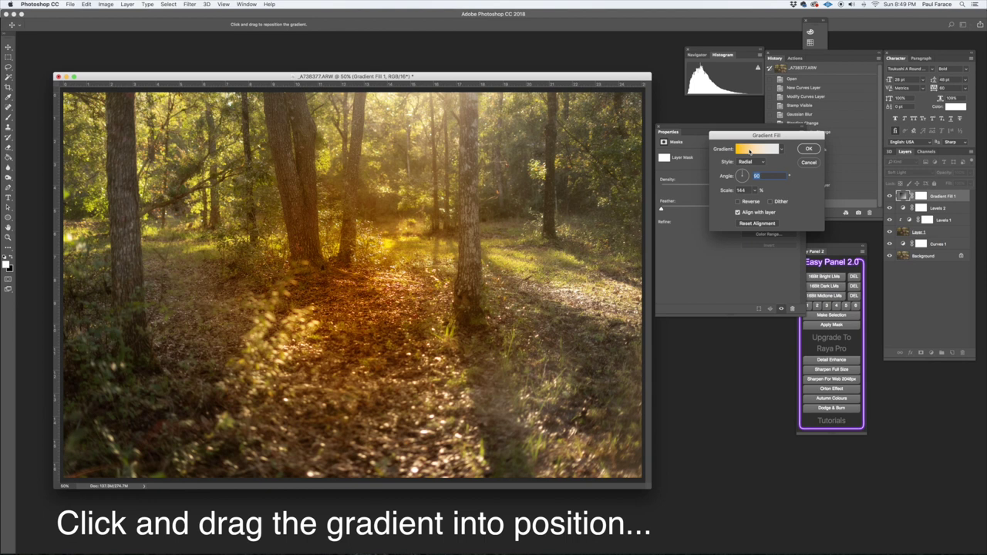
drag(386, 251, 425, 139)
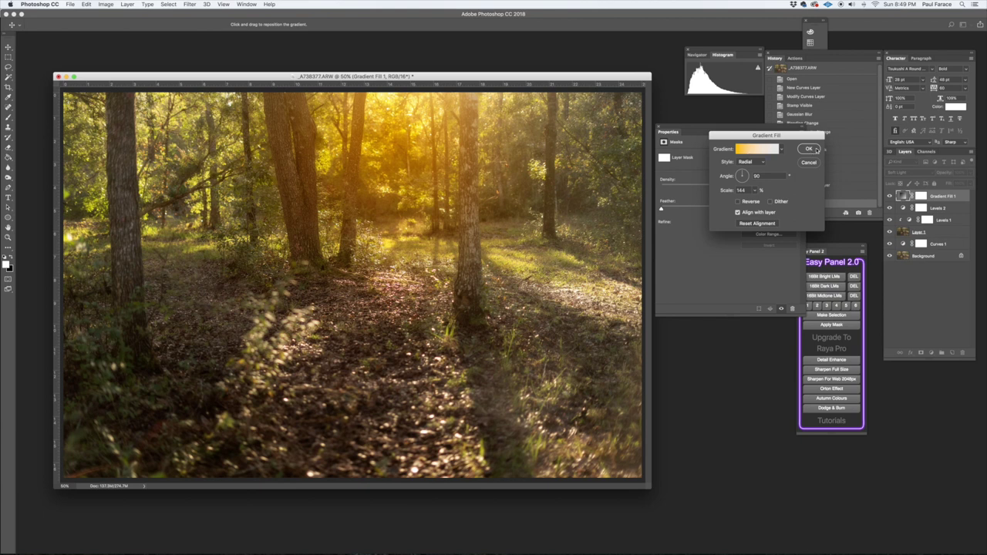
click(808, 149)
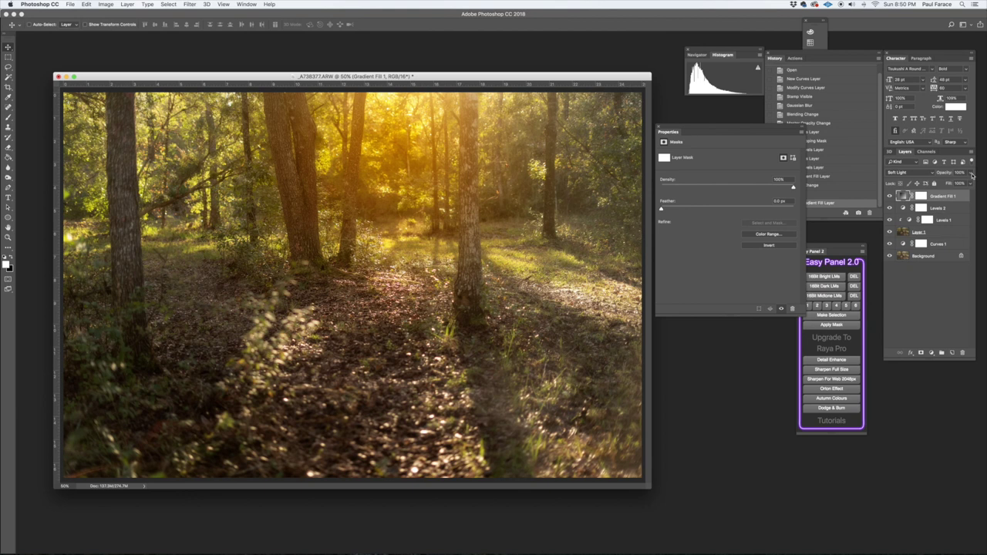
drag(972, 173, 955, 183)
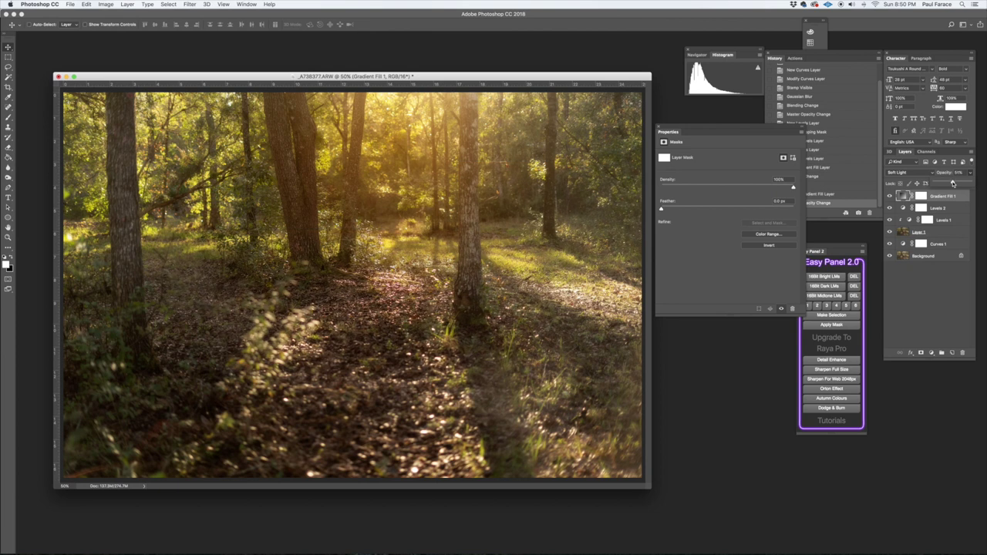
Set the Gradient Fill 1 glow to about 54% opacity, then hide it to compare
drag(953, 184, 948, 184)
click(890, 197)
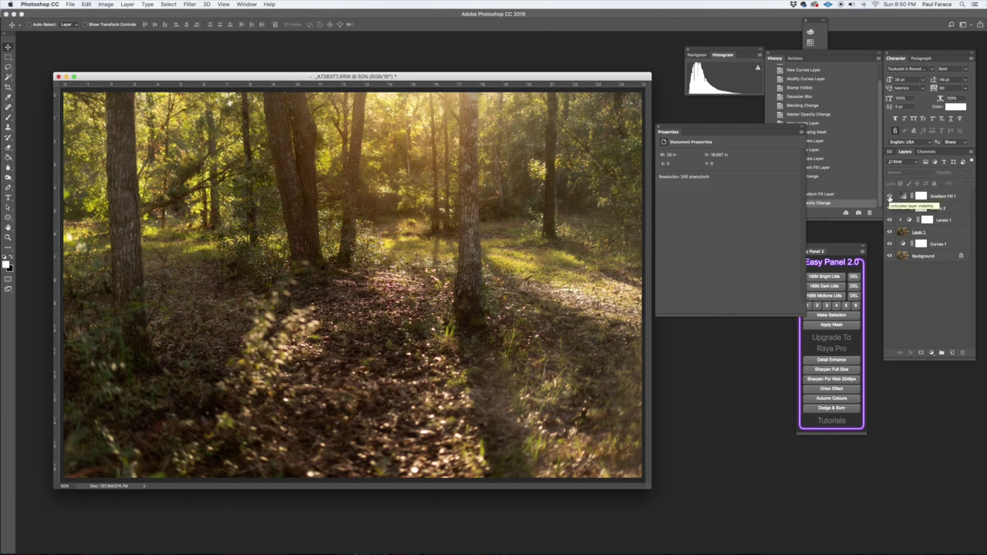